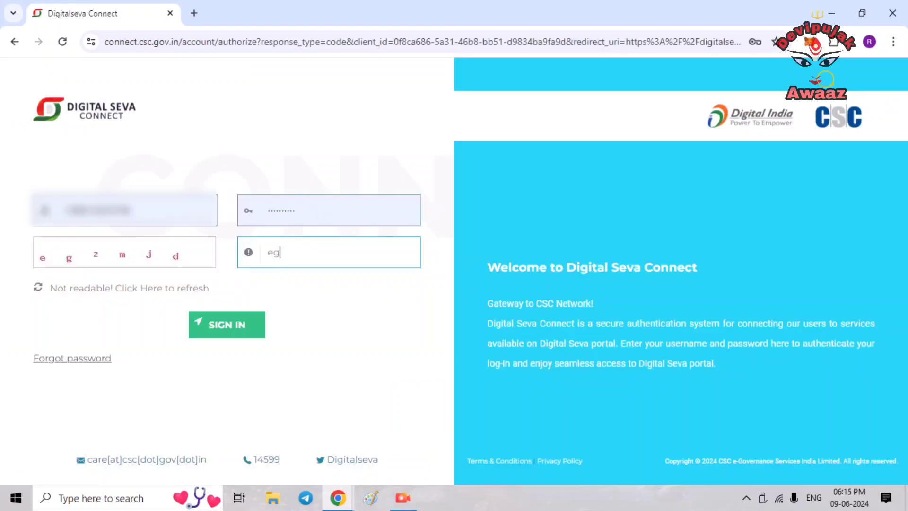
- Enter the login captcha and submit the Digital Seva Connect sign-in
{"action": "type", "text": "x"}
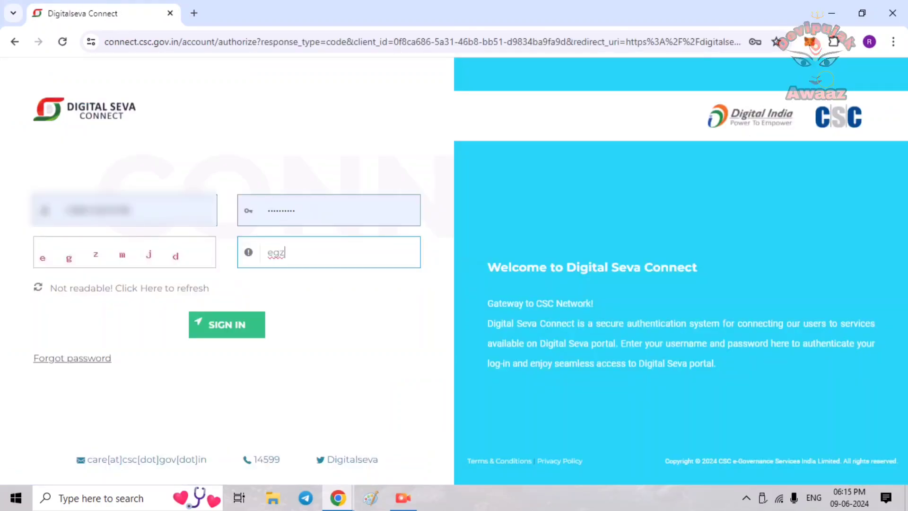
{"action": "type", "text": "mj"}
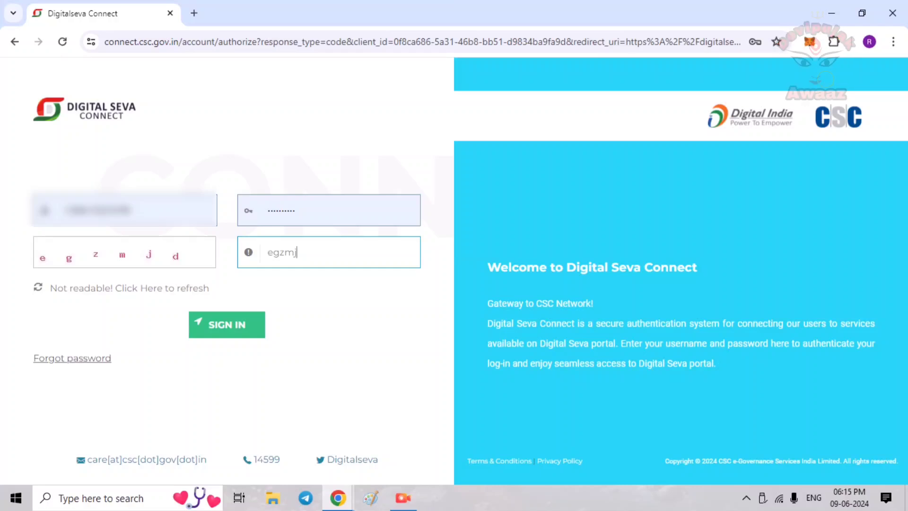
{"action": "type", "text": "d"}
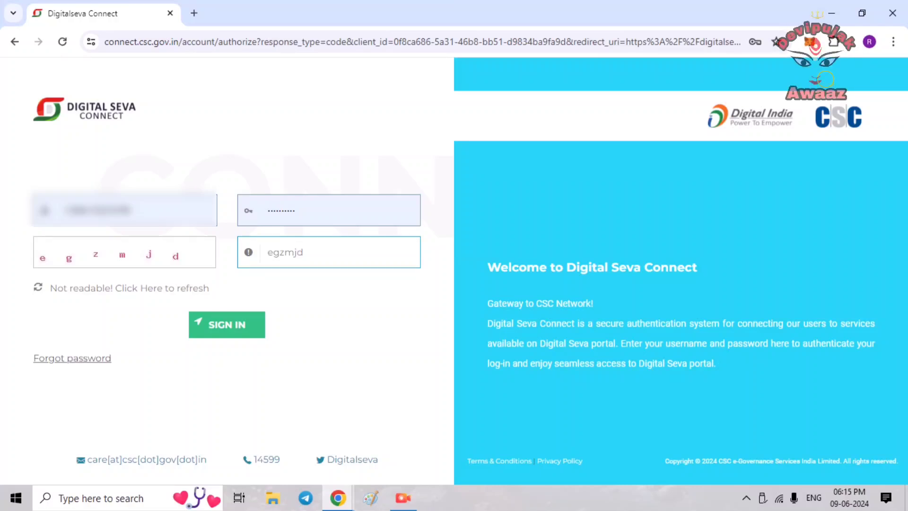
{"action": "key", "text": "Return"}
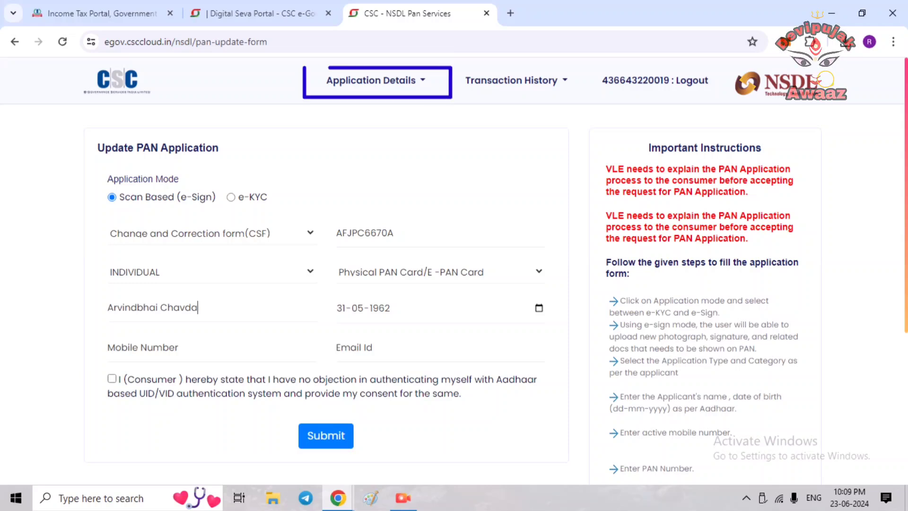
- Check the birth date, fill the applicant's mobile number and e-mail, and submit the Update PAN form
{"action": "left_click", "coordinate": [341, 307]}
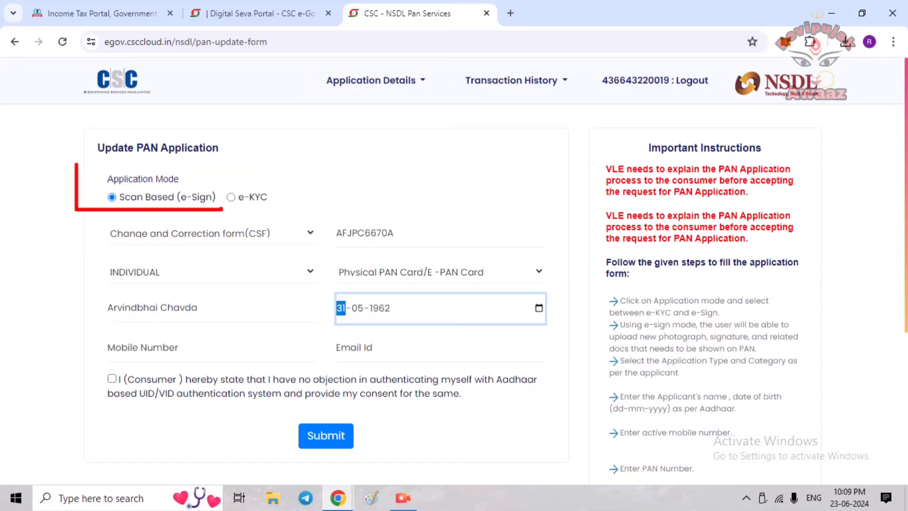
{"action": "left_click", "coordinate": [107, 347]}
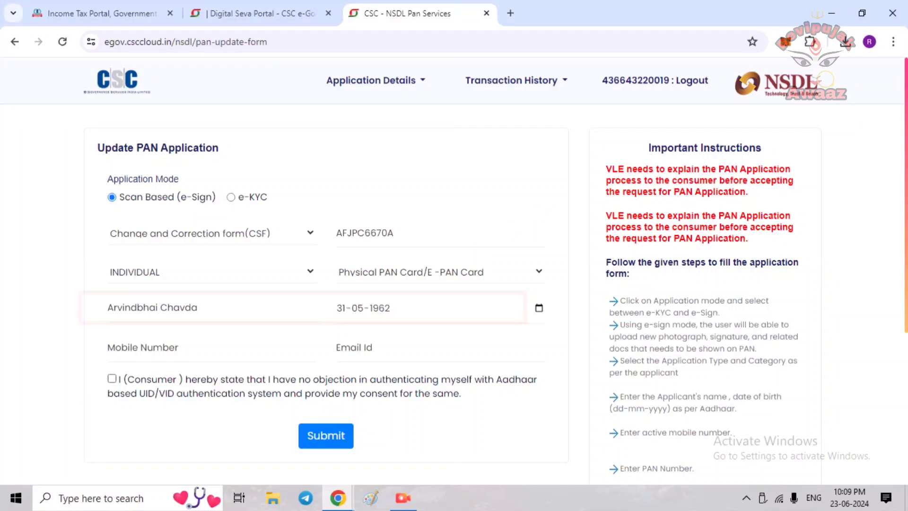
{"action": "left_click", "coordinate": [336, 347]}
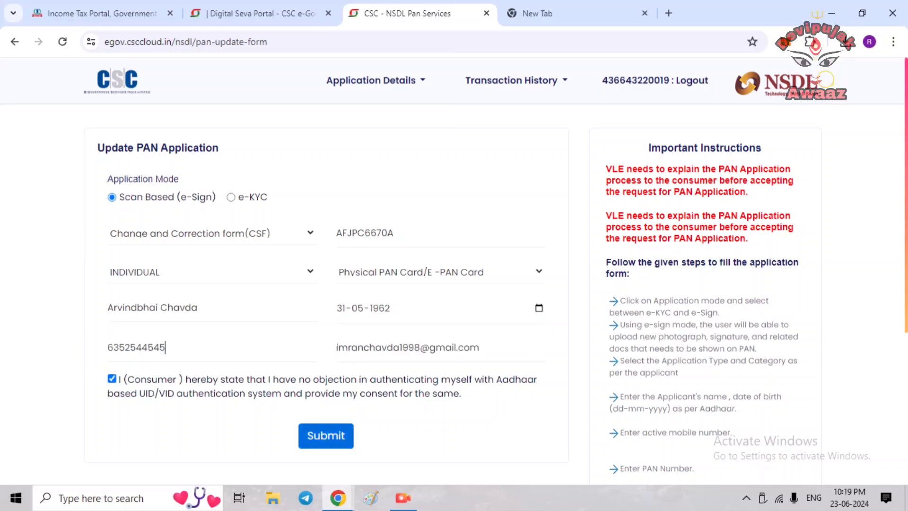
{"action": "key", "text": "Return"}
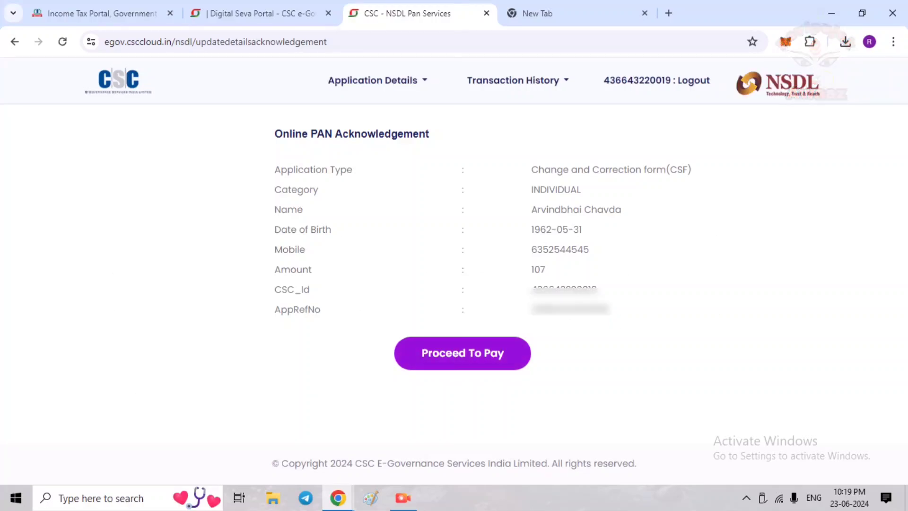
- Review the acknowledgement (category INDIVIDUAL, amount 107) and pay the ₹97.12 fee from the wallet
{"action": "triple_click", "coordinate": [393, 134]}
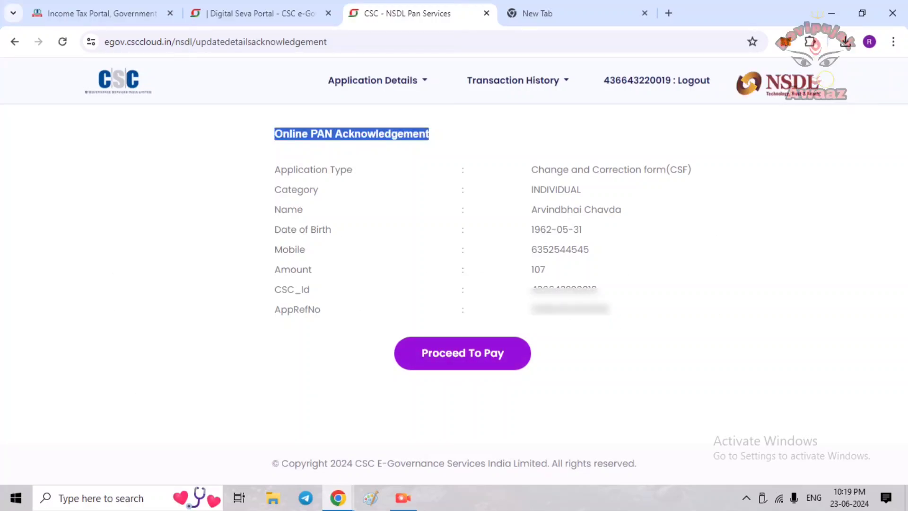
{"action": "left_click_drag", "start_coordinate": [531, 169], "coordinate": [682, 170]}
{"action": "left_click_drag", "start_coordinate": [533, 189], "coordinate": [621, 210]}
{"action": "left_click_drag", "start_coordinate": [531, 229], "coordinate": [581, 229]}
{"action": "left_click_drag", "start_coordinate": [532, 249], "coordinate": [588, 250]}
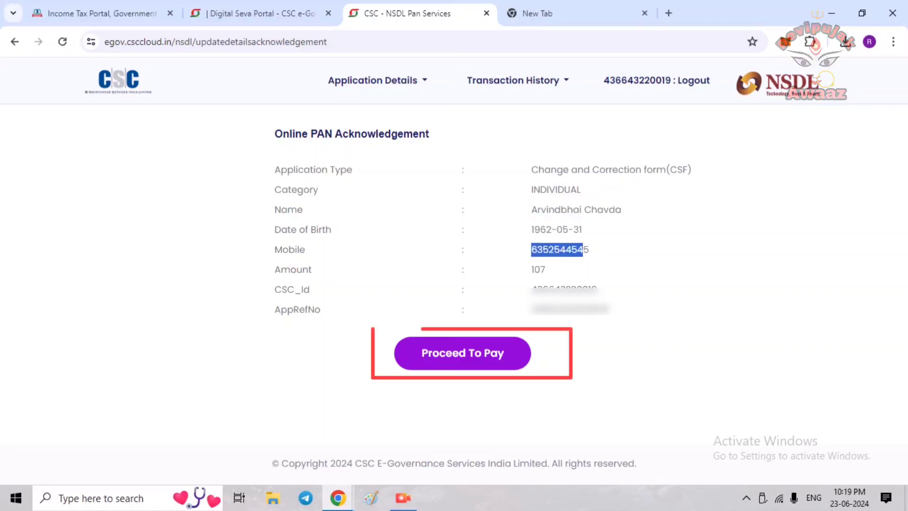
{"action": "left_click_drag", "start_coordinate": [532, 269], "coordinate": [545, 269]}
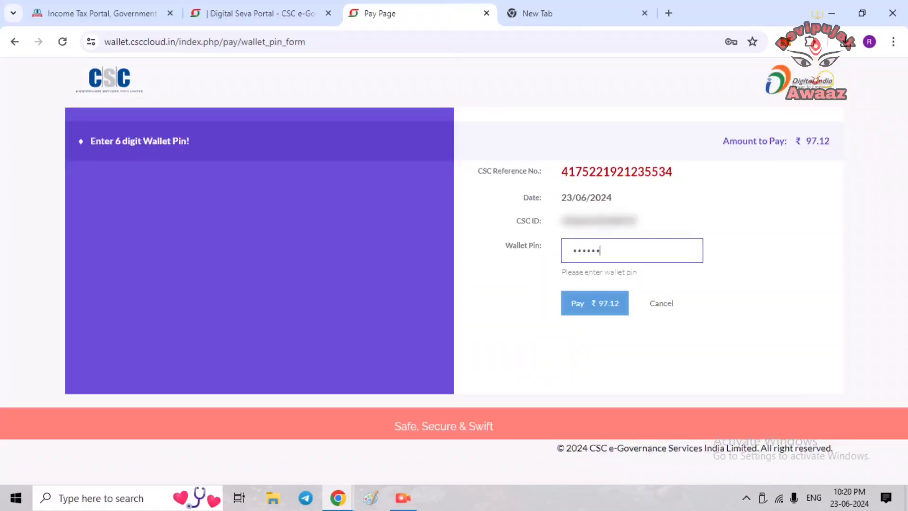
{"action": "left_click", "coordinate": [594, 303]}
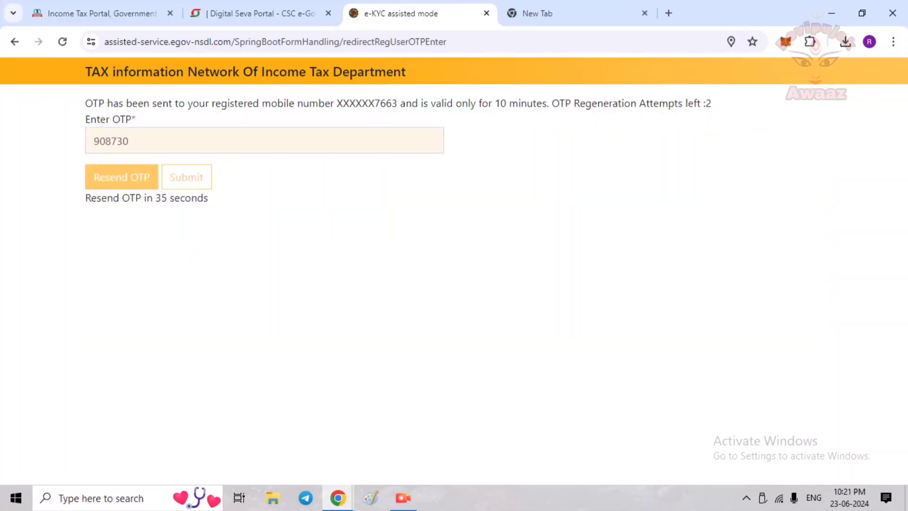
- Log in with the agent OTP, then enter the applicant's Aadhaar number and name as per Aadhaar
{"action": "key", "text": "Return"}
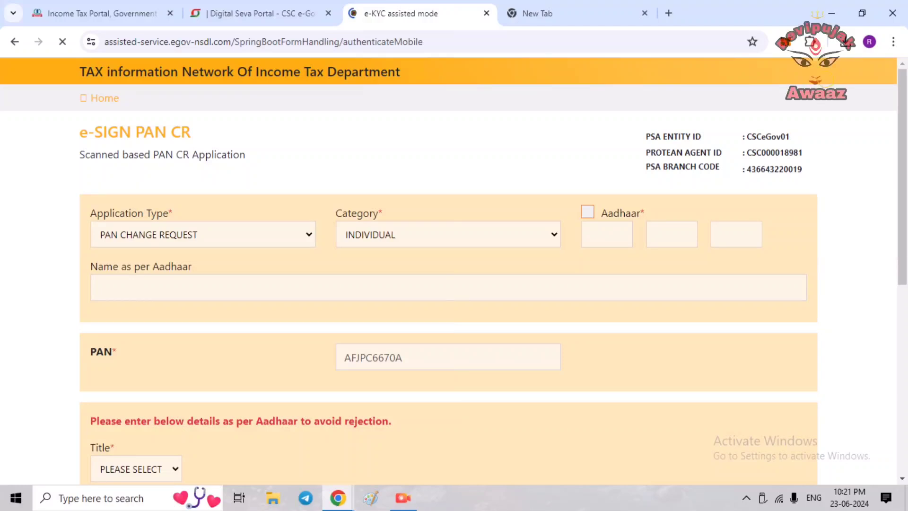
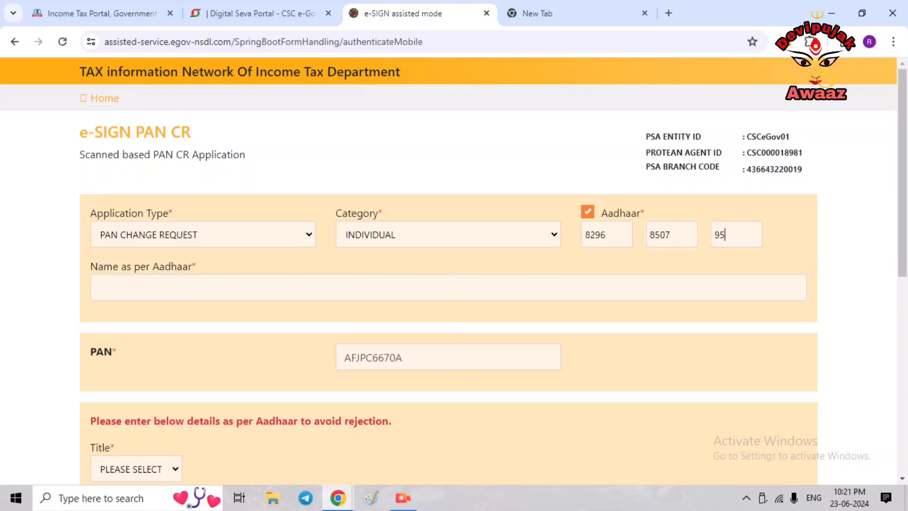
{"action": "key", "text": "Tab"}
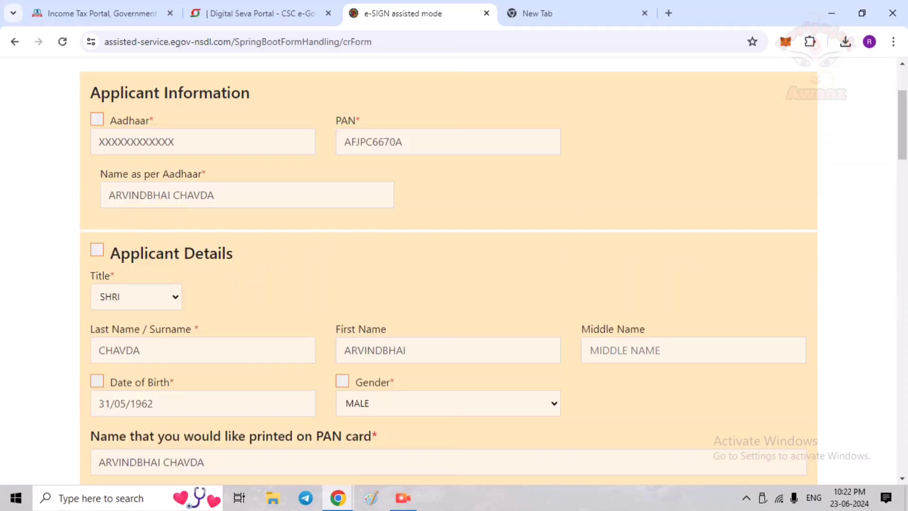
- Review the prefilled applicant details and continue to the parent details section
{"action": "scroll", "coordinate": [448, 270], "scroll_direction": "down", "scroll_amount": 3}
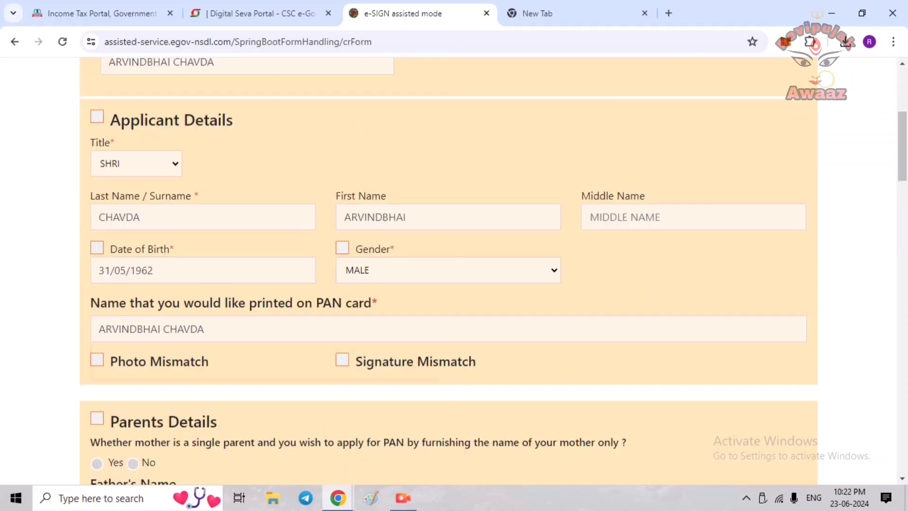
{"action": "scroll", "coordinate": [448, 270], "scroll_direction": "down", "scroll_amount": 3}
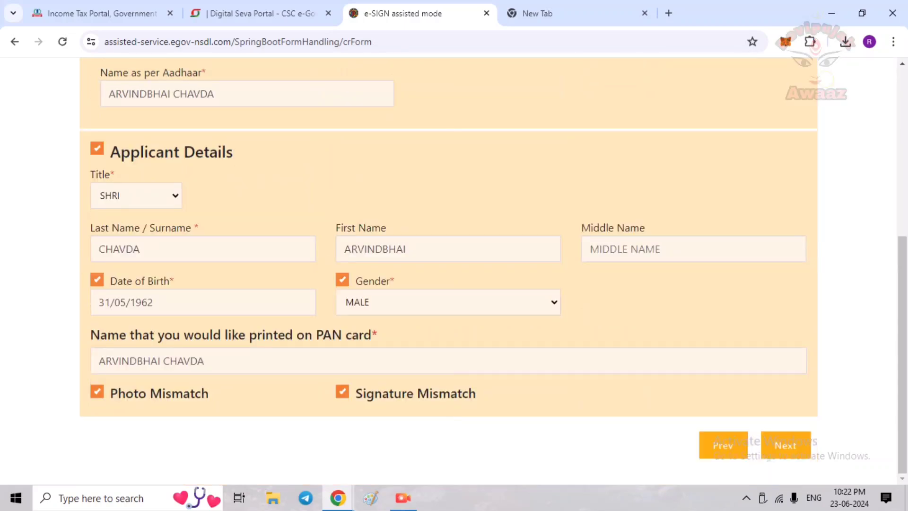
{"action": "scroll", "coordinate": [449, 269], "scroll_direction": "up", "scroll_amount": 6}
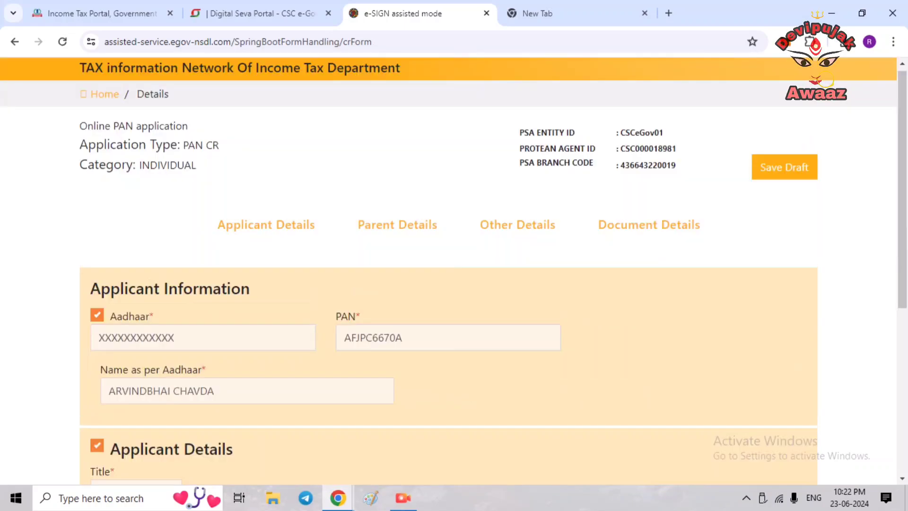
{"action": "scroll", "coordinate": [448, 269], "scroll_direction": "down", "scroll_amount": 6}
{"action": "left_click", "coordinate": [784, 444]}
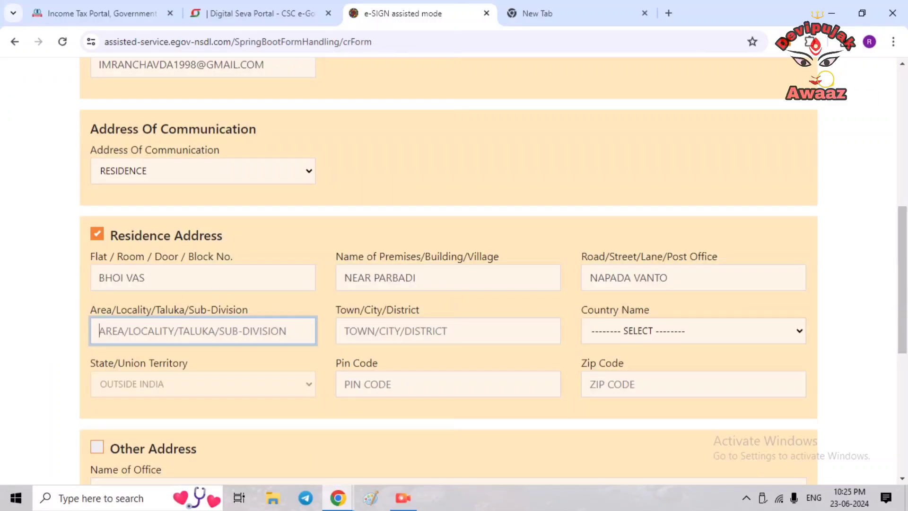
- Fill the residence address: area NAPAD, town ANAND, country INDIA, state GUJARAT
{"action": "type", "text": "NAPAD"}
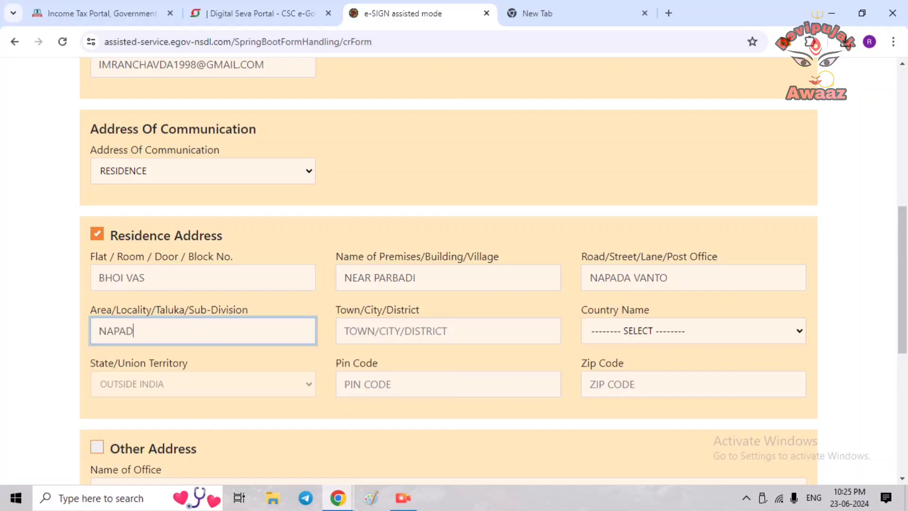
{"action": "key", "text": "Tab"}
{"action": "type", "text": "ANAND"}
{"action": "key", "text": "Tab"}
{"action": "key", "text": "space"}
{"action": "type", "text": "in"}
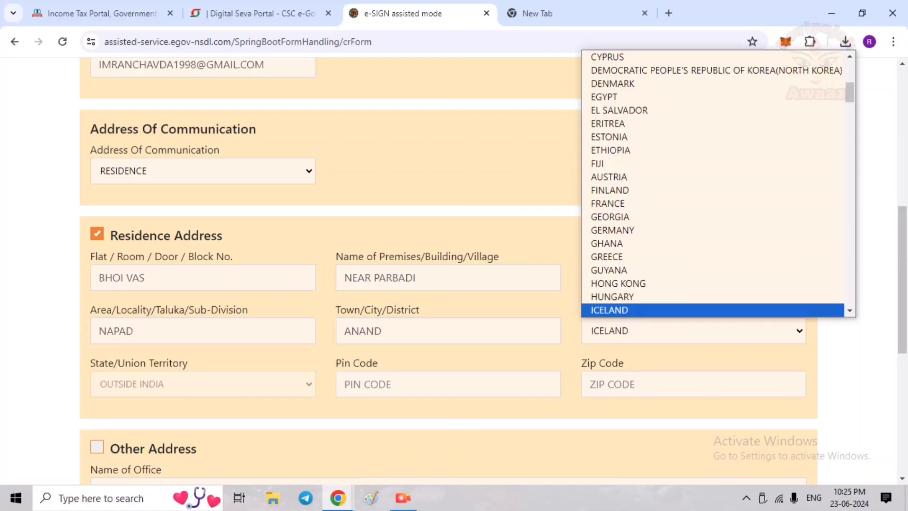
{"action": "key", "text": "Return"}
{"action": "key", "text": "Tab"}
{"action": "key", "text": "space"}
{"action": "type", "text": "gu"}
{"action": "key", "text": "Return"}
{"action": "key", "text": "Tab"}
- Finish the pin code and set Proof of Identity, Address and DOB to AADHAAR Card
{"action": "type", "text": "3"}
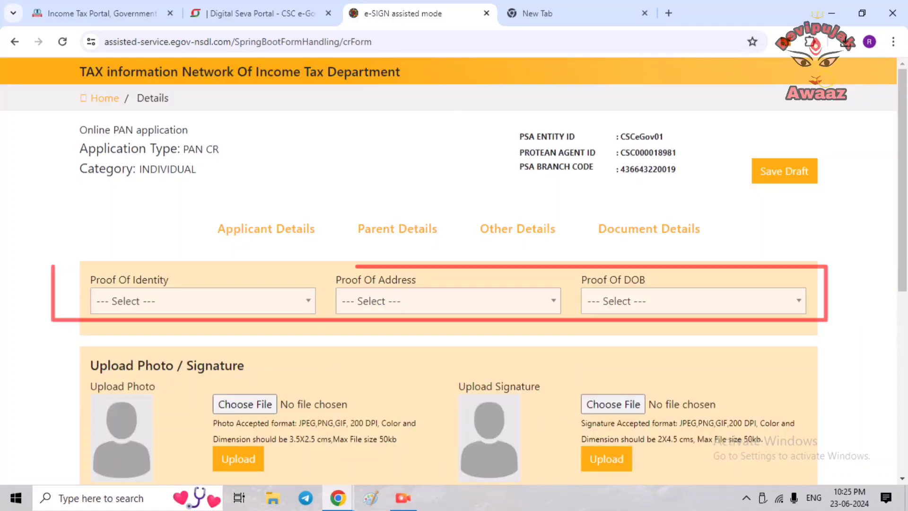
{"action": "key", "text": "space"}
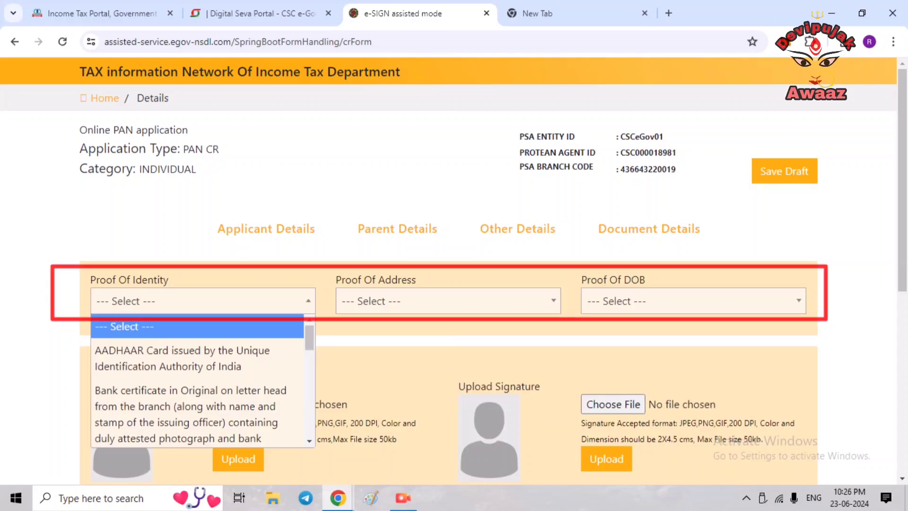
{"action": "key", "text": "Down"}
{"action": "key", "text": "Return"}
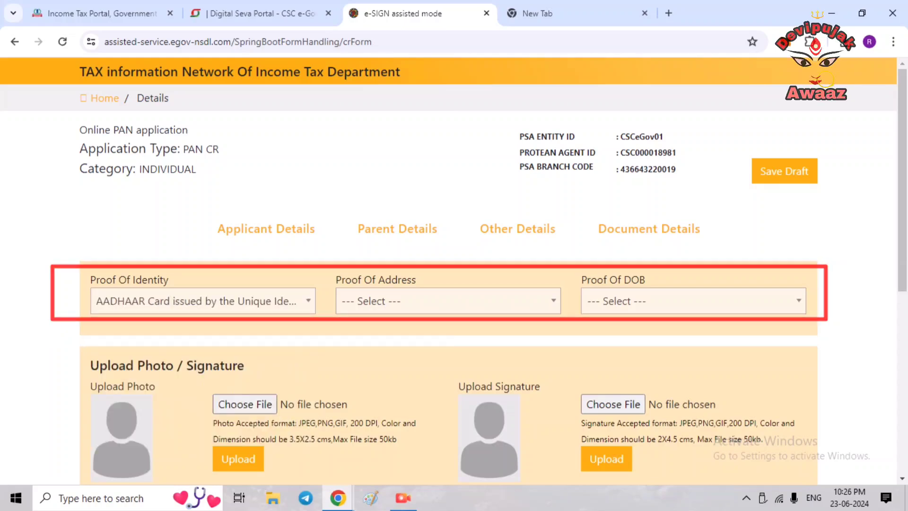
{"action": "key", "text": "Tab"}
{"action": "key", "text": "space"}
{"action": "key", "text": "Down"}
{"action": "key", "text": "Return"}
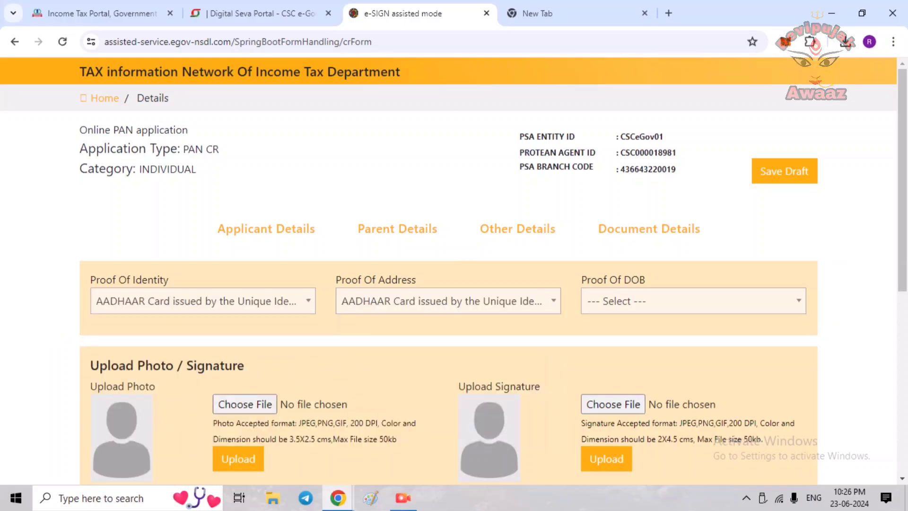
{"action": "key", "text": "Tab"}
{"action": "key", "text": "space"}
{"action": "key", "text": "Down"}
{"action": "key", "text": "Return"}
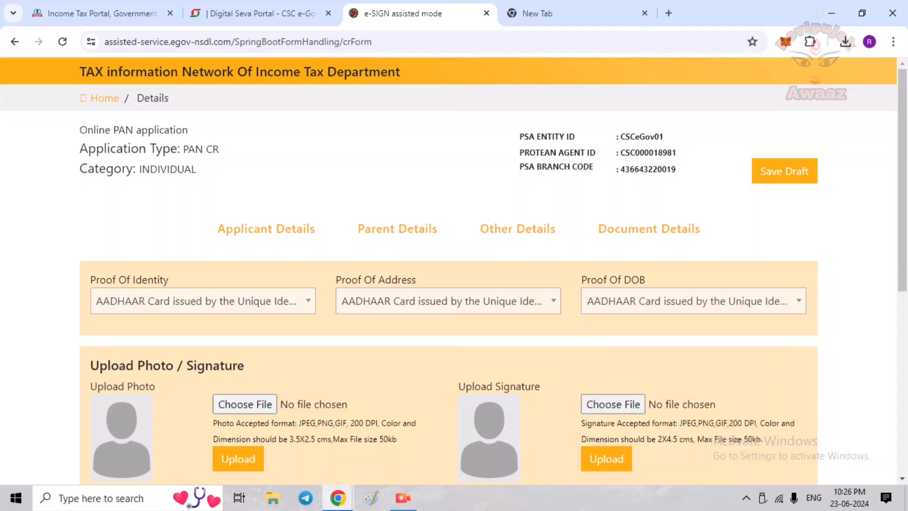
- Scroll down to review the Upload Supporting Documents section
{"action": "scroll", "coordinate": [454, 270], "scroll_direction": "down", "scroll_amount": 4}
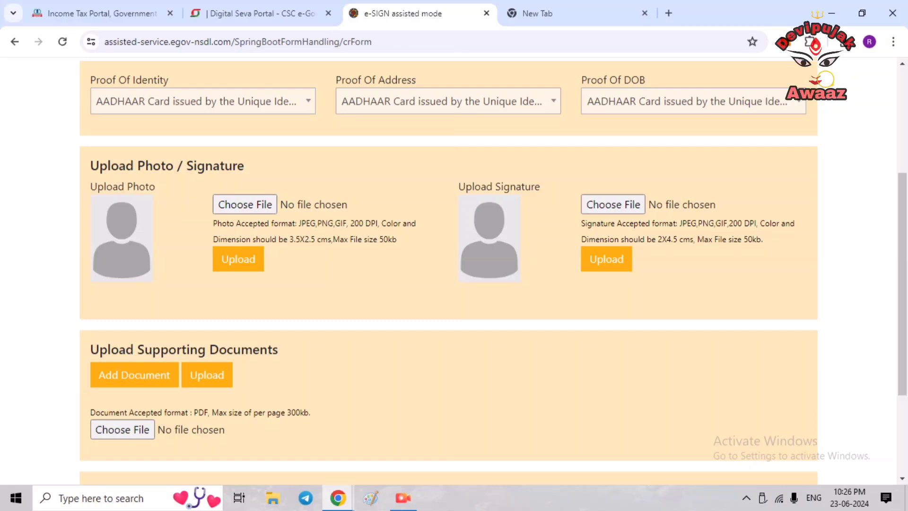
{"action": "scroll", "coordinate": [448, 270], "scroll_direction": "down", "scroll_amount": 3}
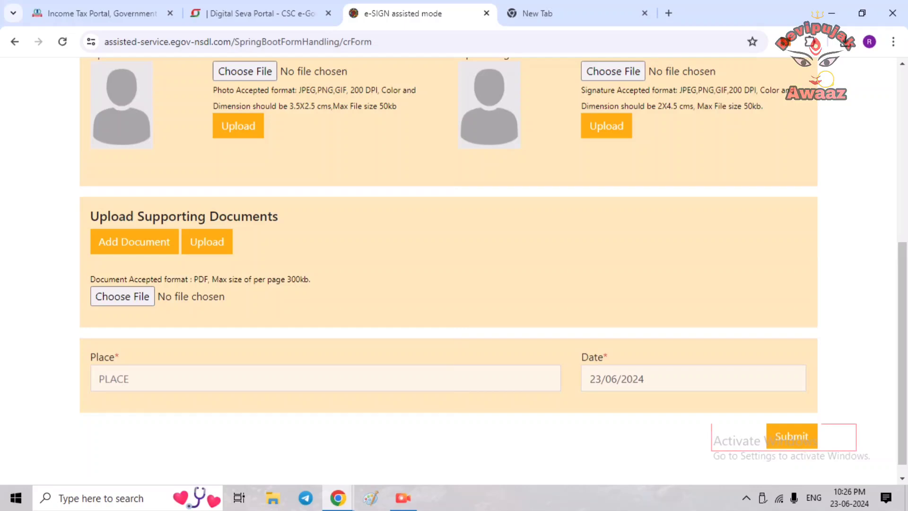
{"action": "left_click_drag", "start_coordinate": [100, 216], "coordinate": [144, 216]}
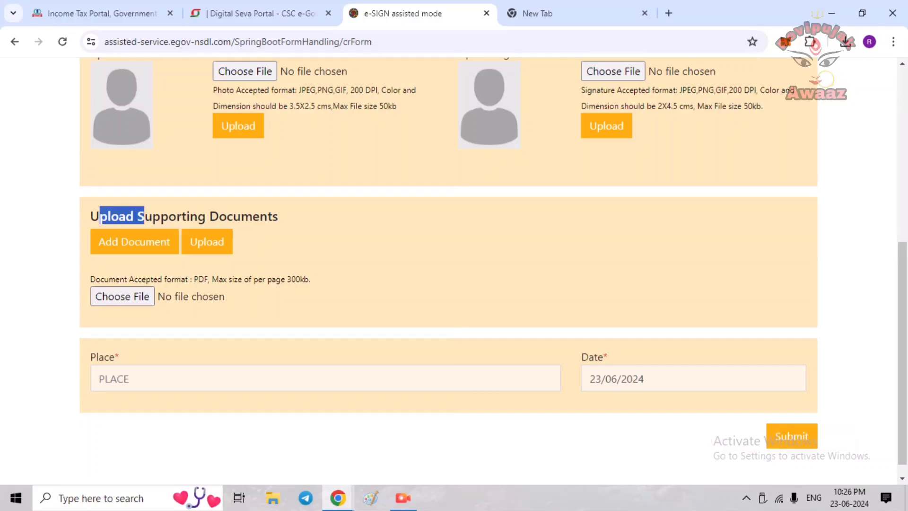
{"action": "left_click_drag", "start_coordinate": [144, 216], "coordinate": [241, 216]}
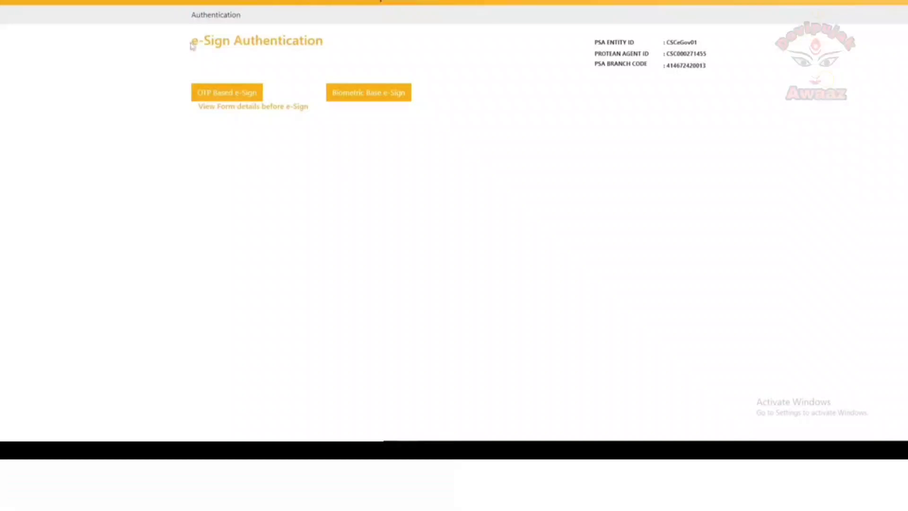
- Choose OTP Based e-Sign on the e-Sign Authentication page
{"action": "left_click_drag", "start_coordinate": [192, 45], "coordinate": [329, 43]}
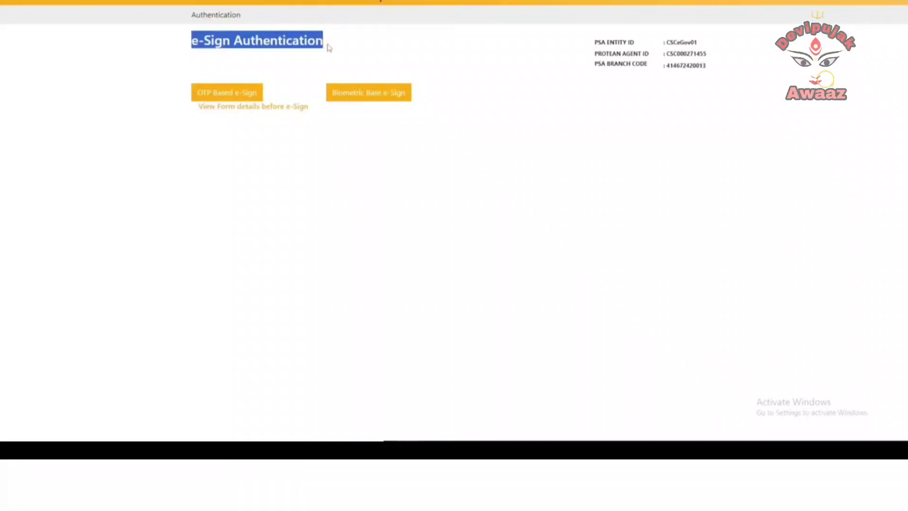
{"action": "left_click", "coordinate": [393, 44]}
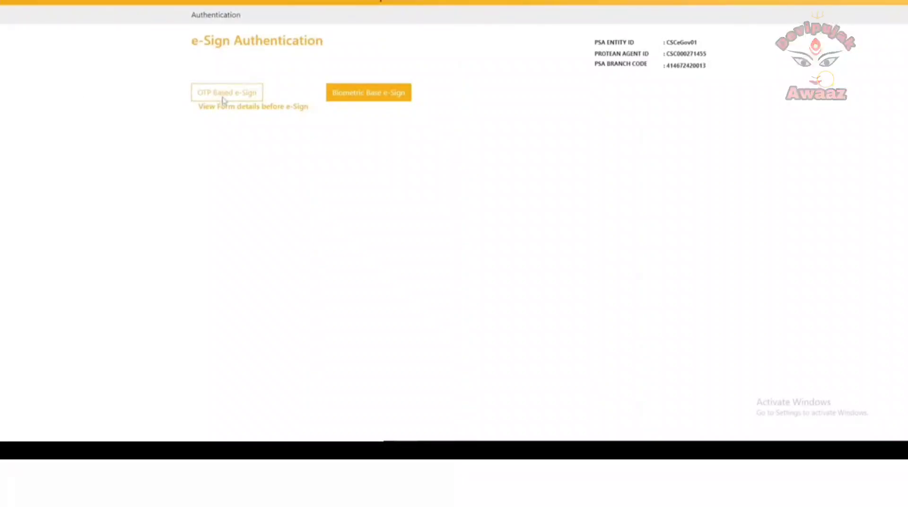
{"action": "left_click", "coordinate": [352, 97]}
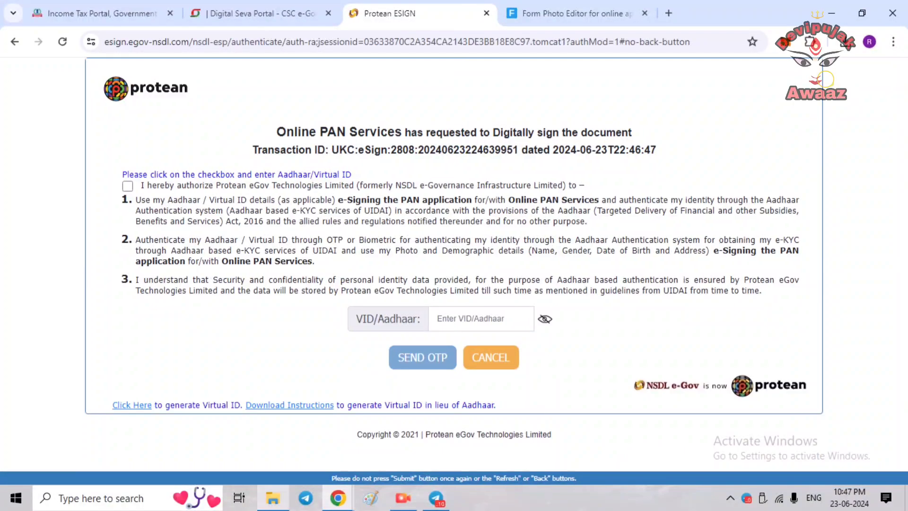
- Enter the applicant's Aadhaar number, request the OTP, and verify it to e-sign the application
{"action": "type", "text": "•••••••"}
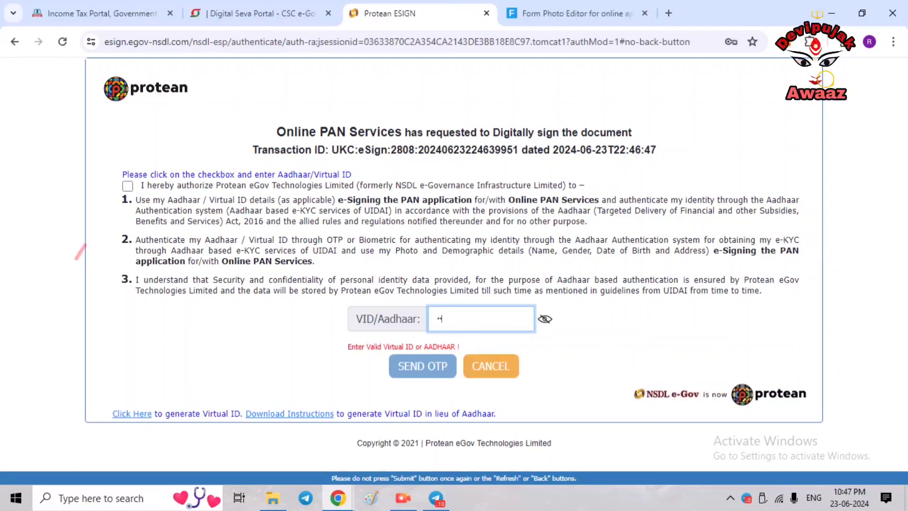
{"action": "type", "text": "•••••"}
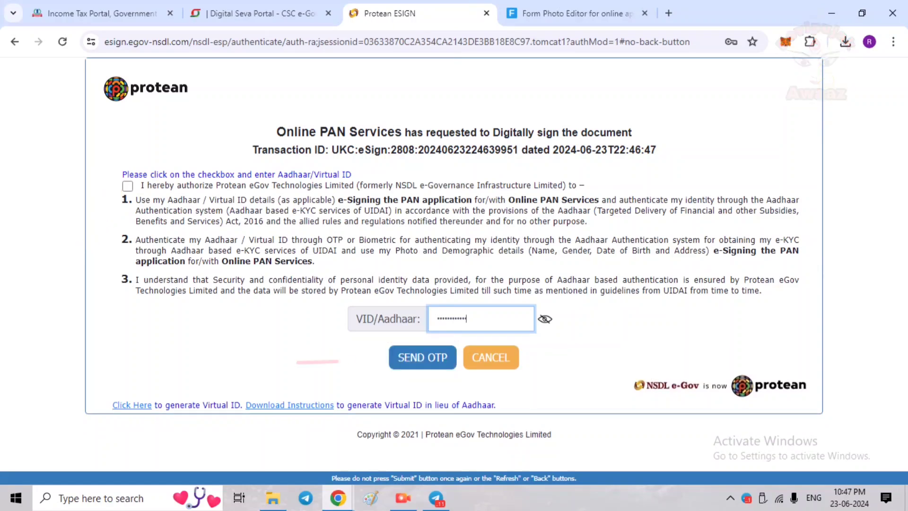
{"action": "left_click", "coordinate": [545, 318]}
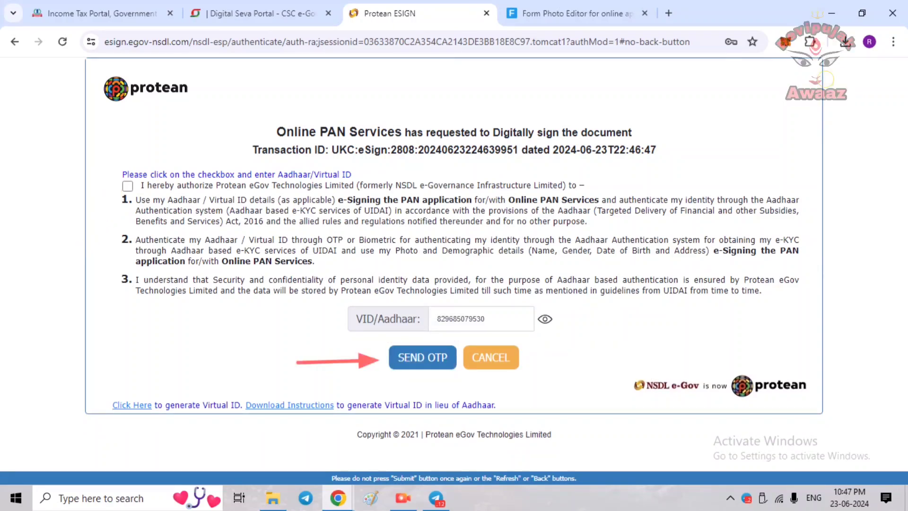
{"action": "left_click", "coordinate": [422, 357]}
{"action": "key", "text": "Return"}
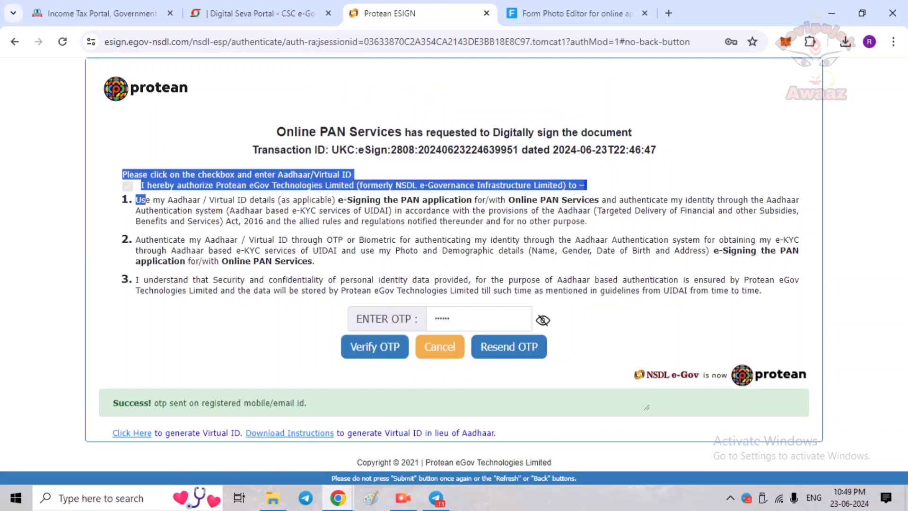
{"action": "left_click_drag", "start_coordinate": [146, 200], "coordinate": [352, 174]}
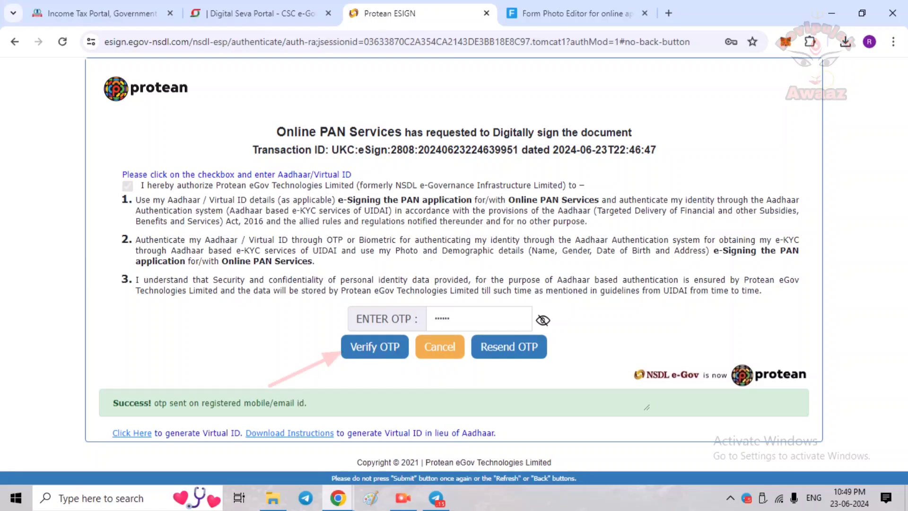
{"action": "left_click", "coordinate": [374, 347]}
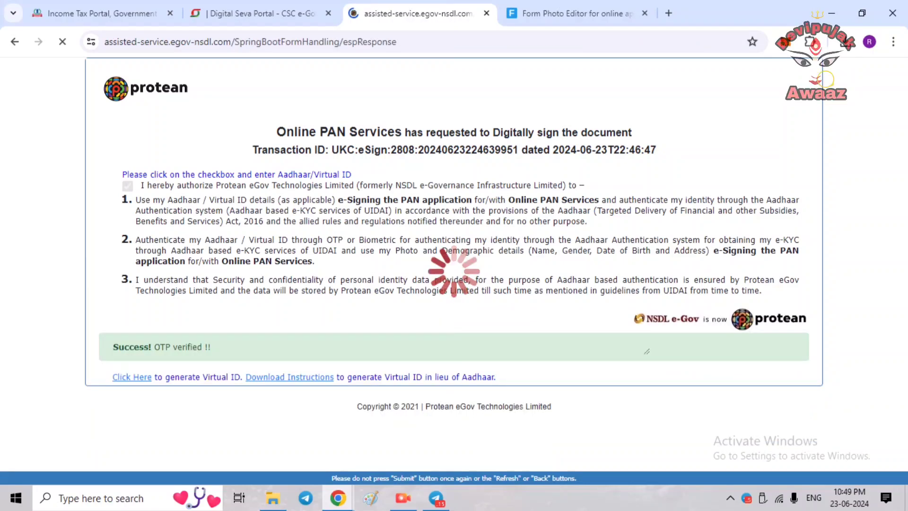